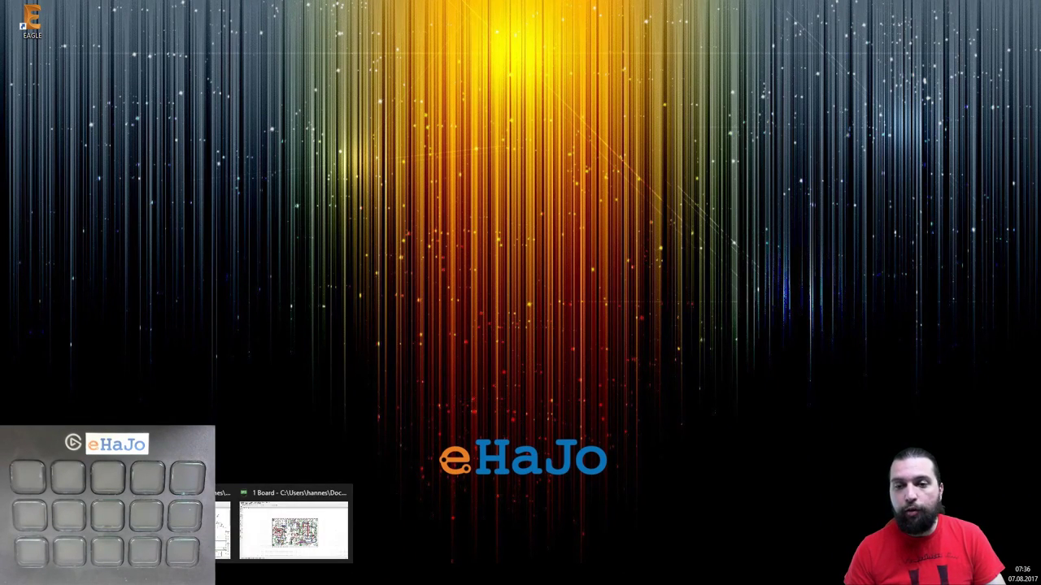
# Step: Bring the evalboard-005 schematic editor to the front from EAGLE's taskbar windows
pyautogui.click(221, 524)
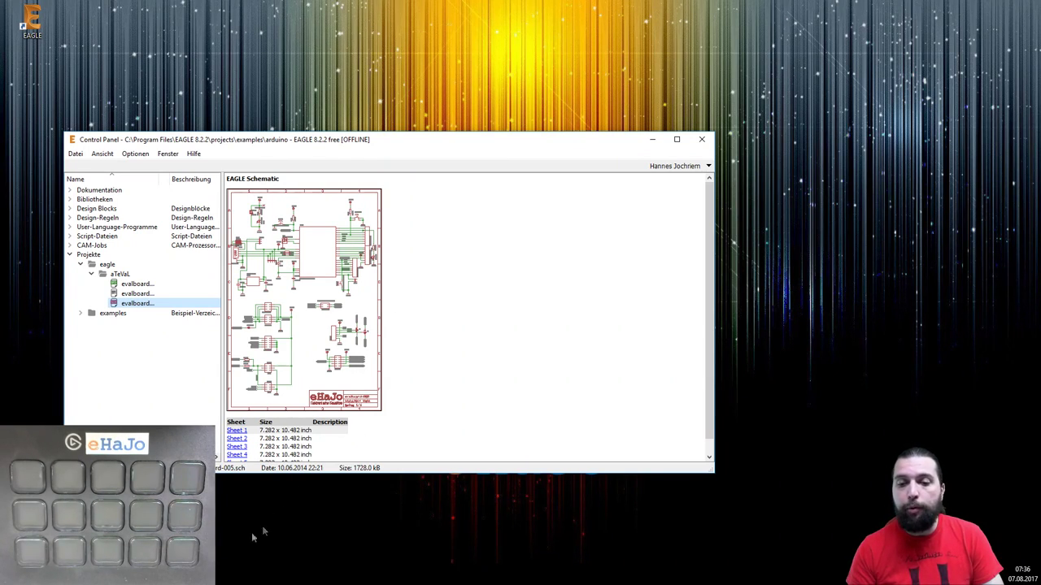
pyautogui.click(291, 529)
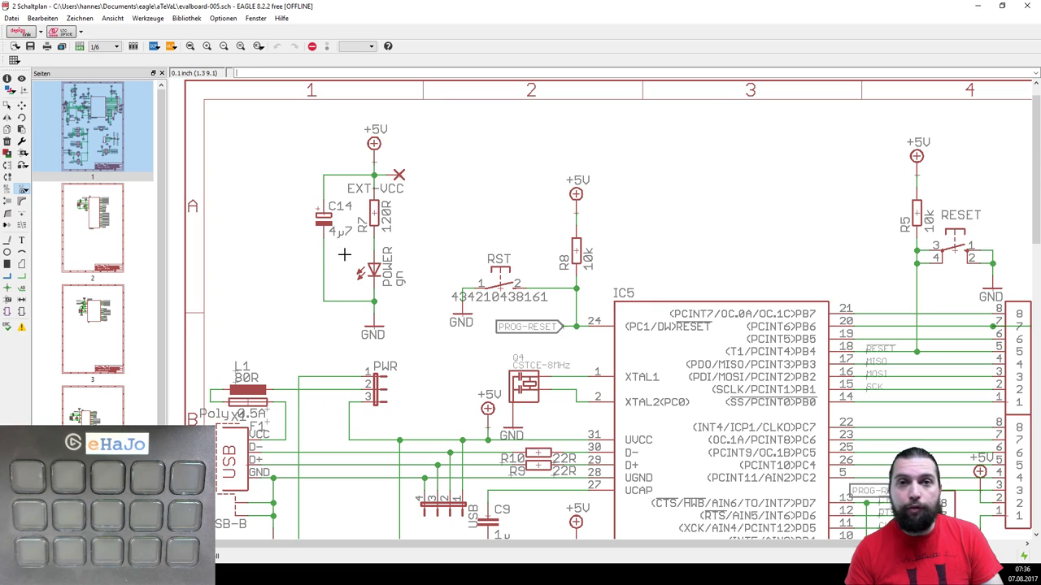
pyautogui.scroll(3, 378, 250)
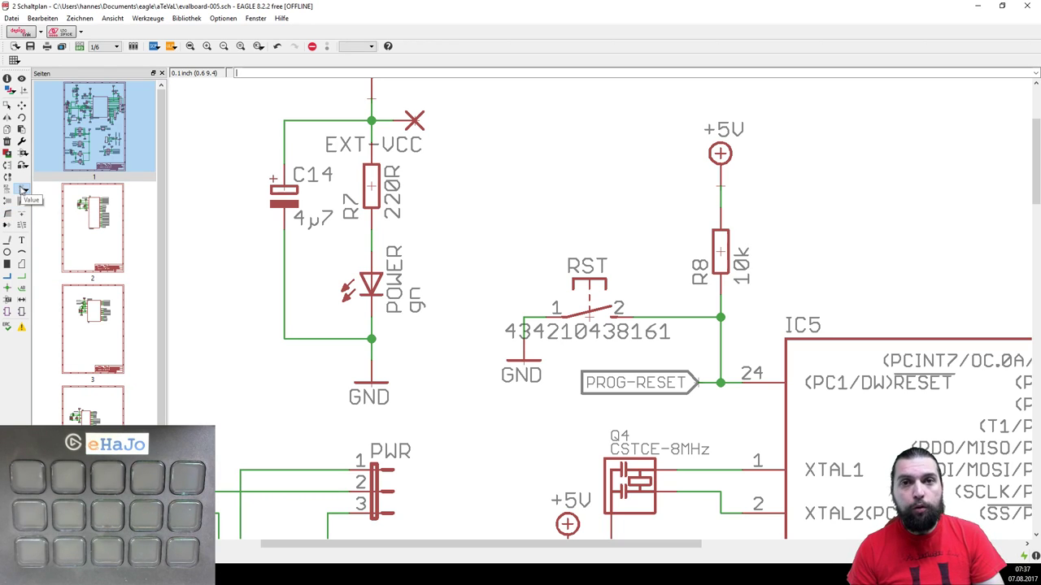
pyautogui.click(246, 18)
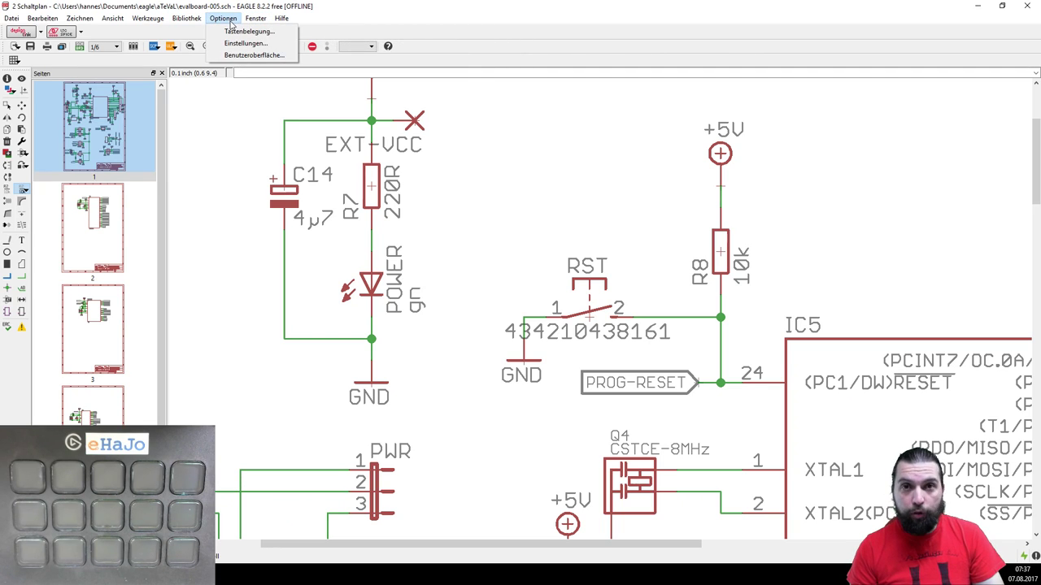
# Step: Add a new key assignment mapping Ctrl+0 to the 'value' command
pyautogui.click(231, 31)
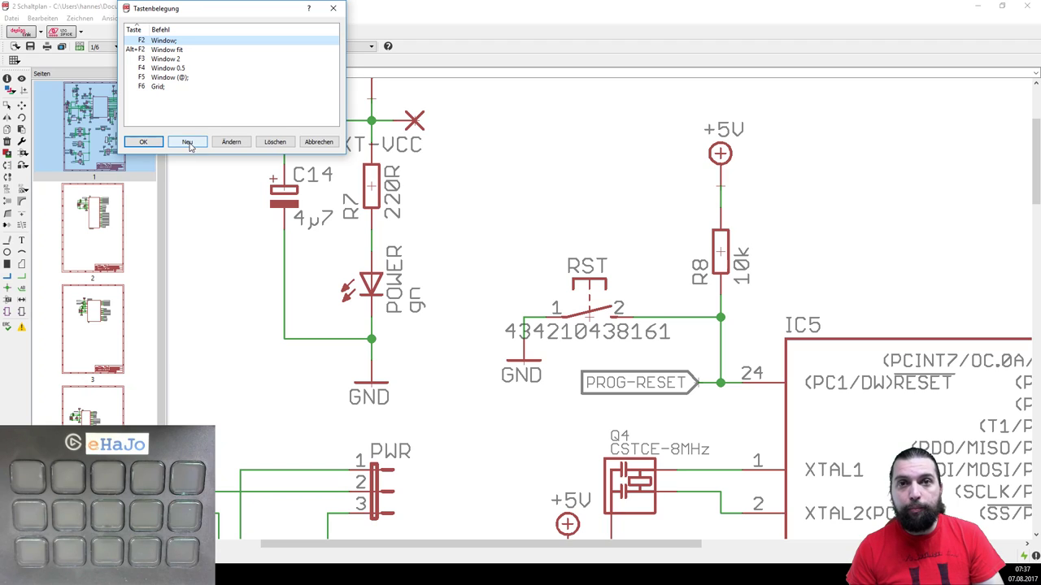
pyautogui.click(187, 143)
pyautogui.click(148, 131)
pyautogui.moveTo(152, 146); pyautogui.dragTo(152, 160)
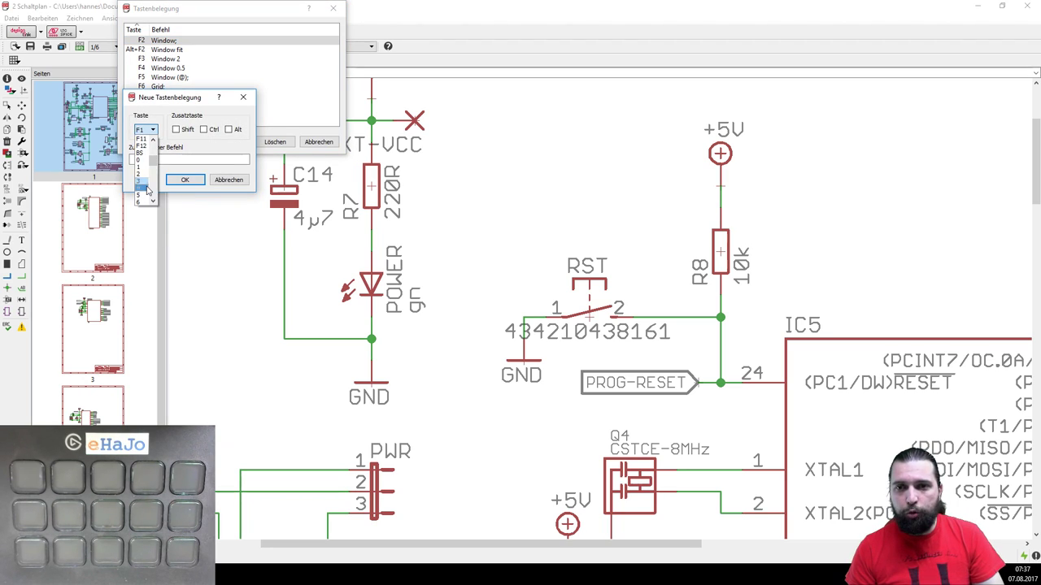
pyautogui.click(141, 160)
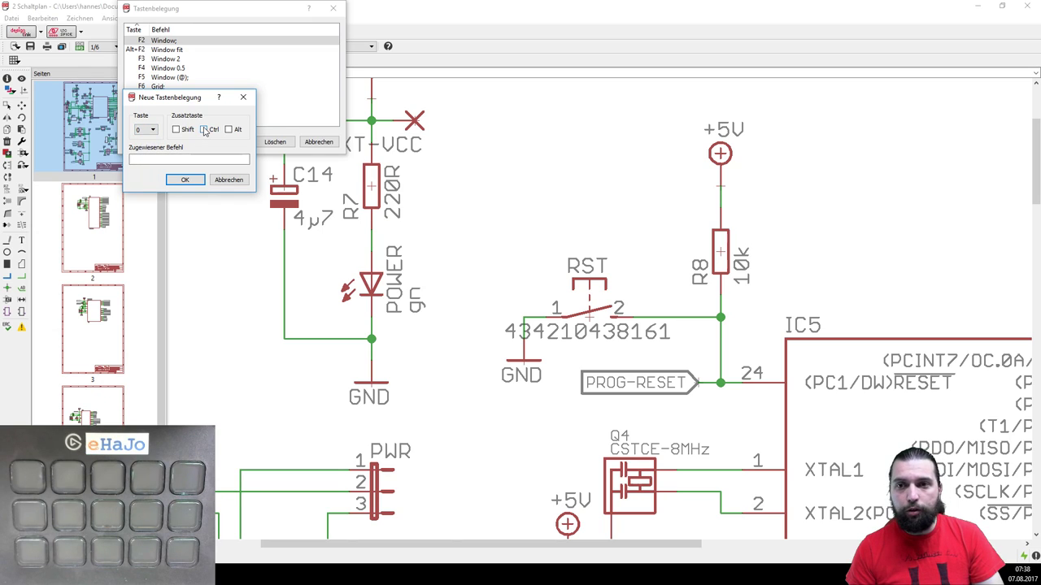
pyautogui.click(203, 131)
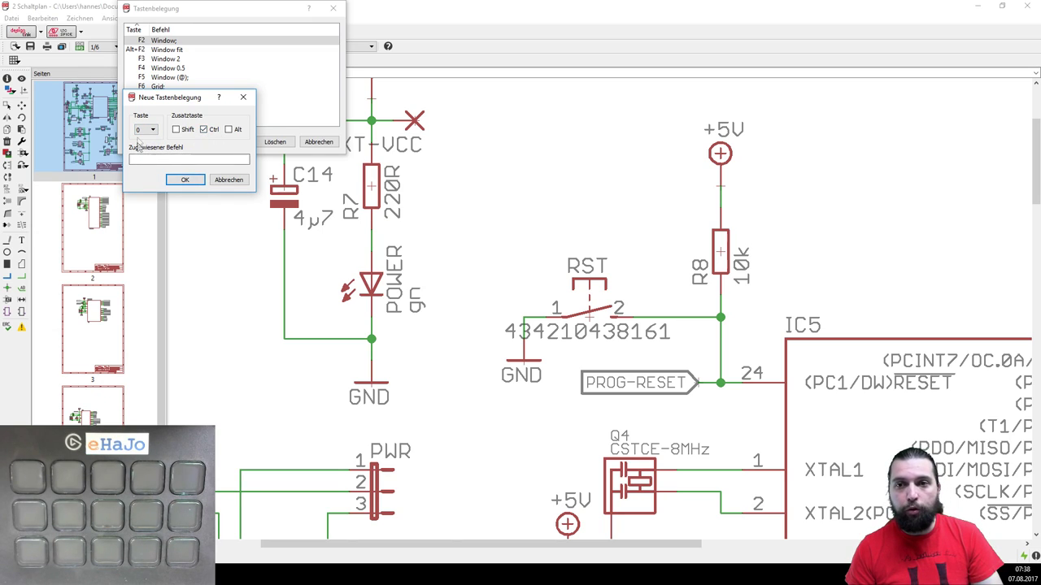
pyautogui.click(218, 158)
pyautogui.write('value')
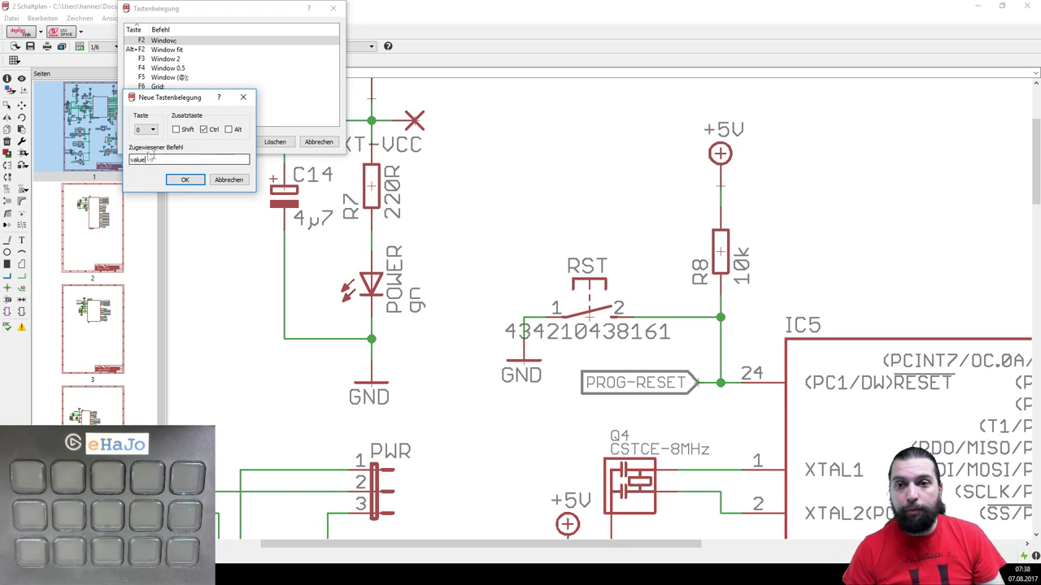
pyautogui.click(185, 180)
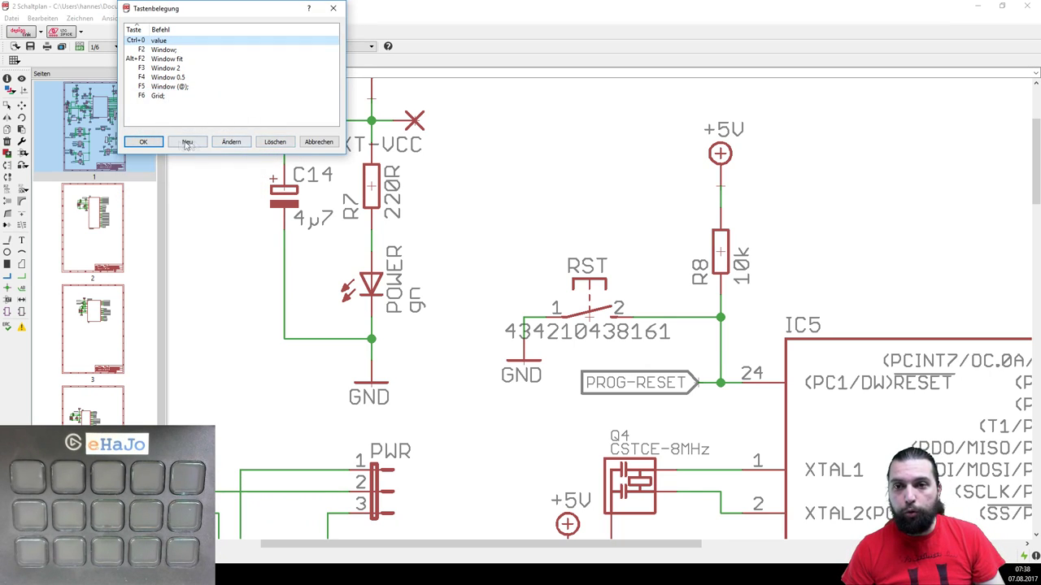
pyautogui.click(144, 141)
# Step: Try the Move and Value tools in the schematic, then minimize the schematic editor
pyautogui.click(22, 106)
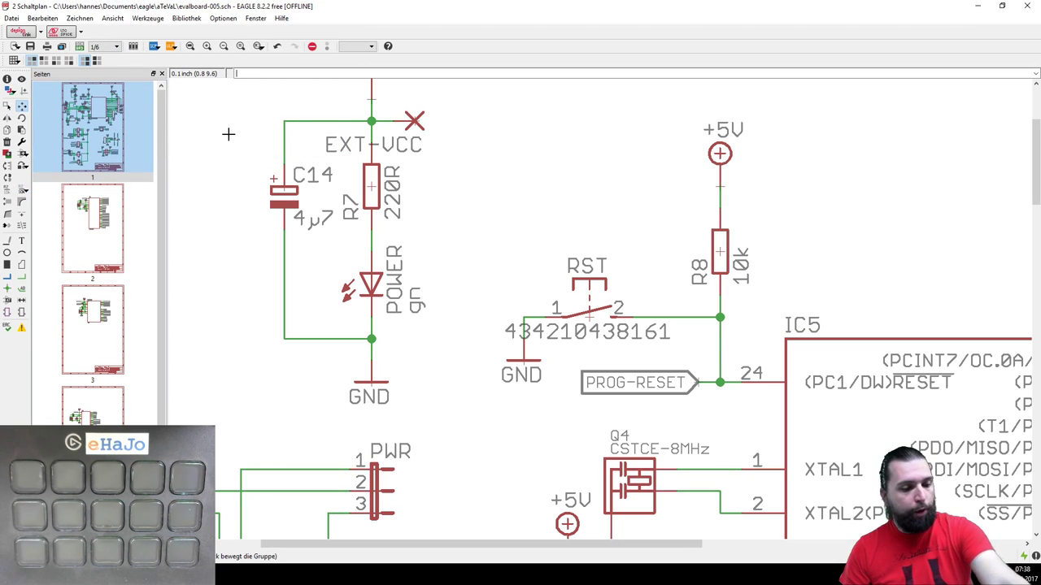
pyautogui.press('Escape')
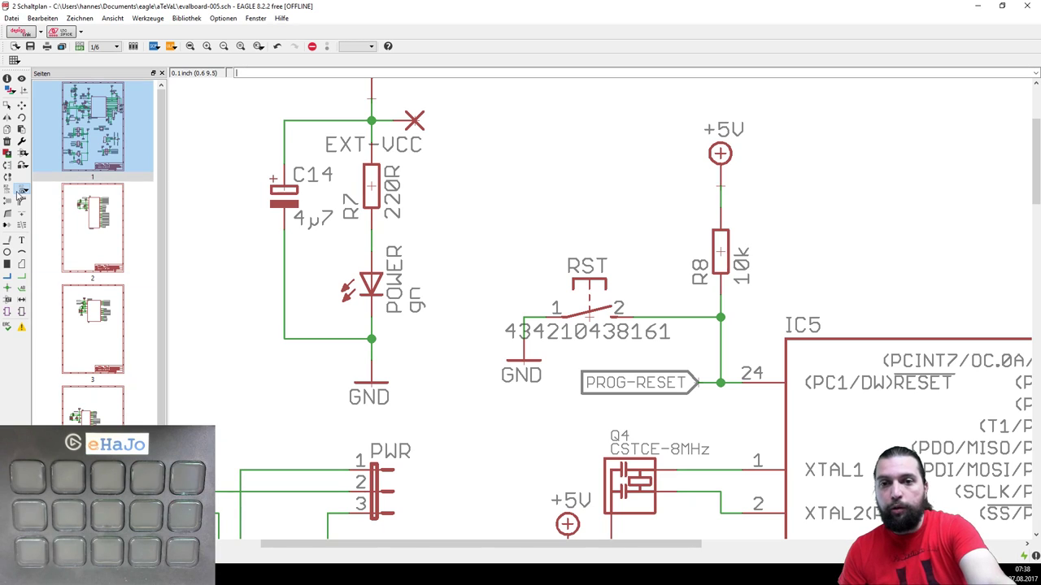
pyautogui.click(23, 191)
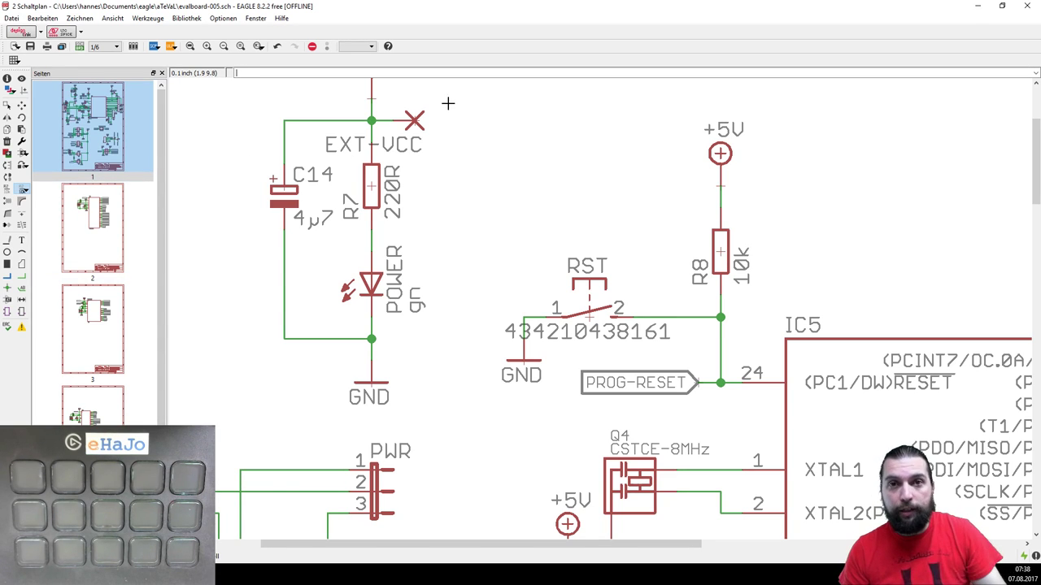
pyautogui.click(975, 7)
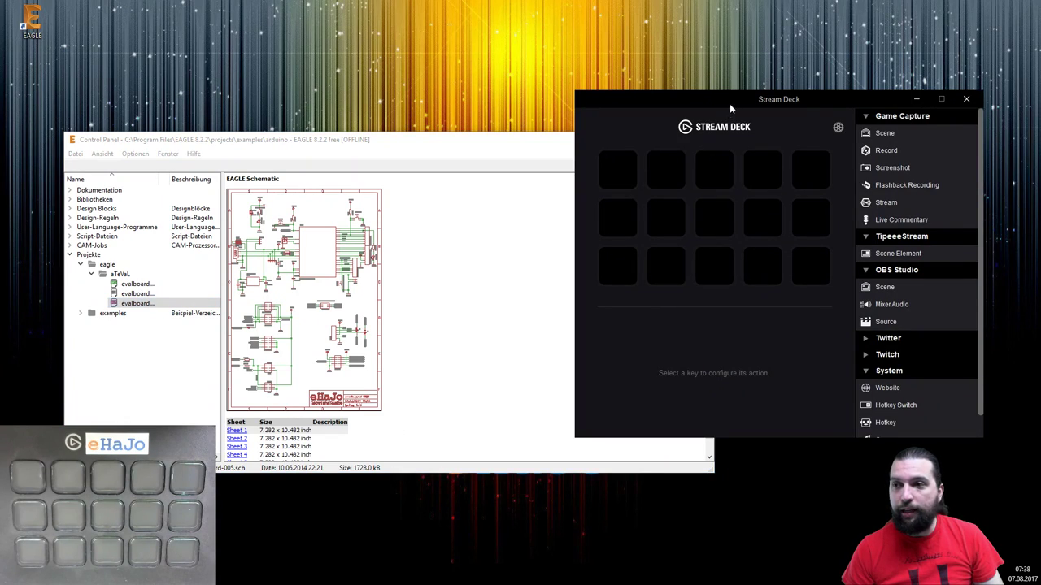
# Step: Put a Hotkey action sending Ctrl+0 on the first Stream Deck key and open EAGLE's bin\icons folder
pyautogui.moveTo(730, 108); pyautogui.dragTo(498, 68)
pyautogui.scroll(-1, 662, 217)
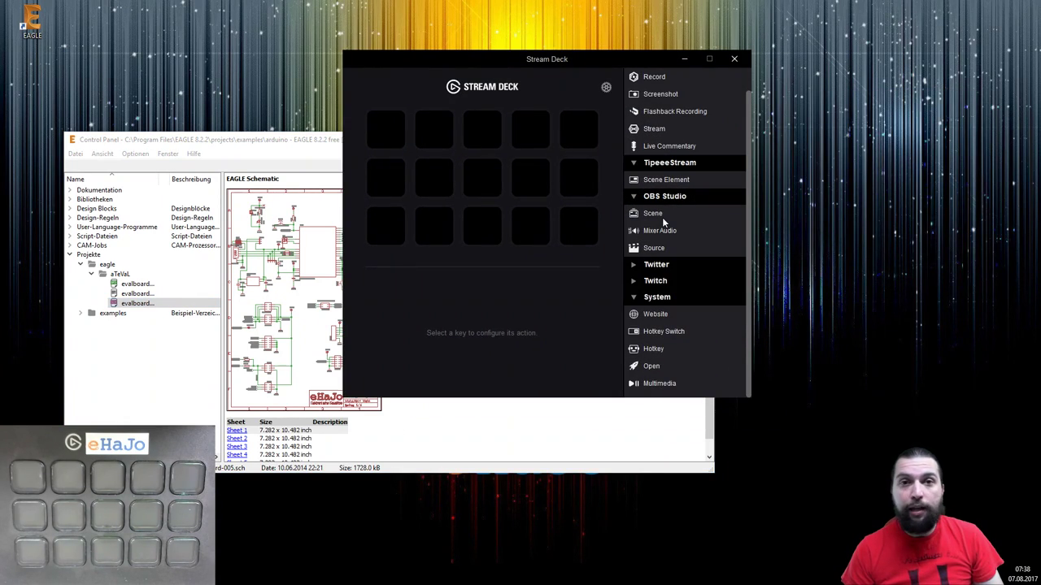
pyautogui.moveTo(653, 353); pyautogui.dragTo(389, 134)
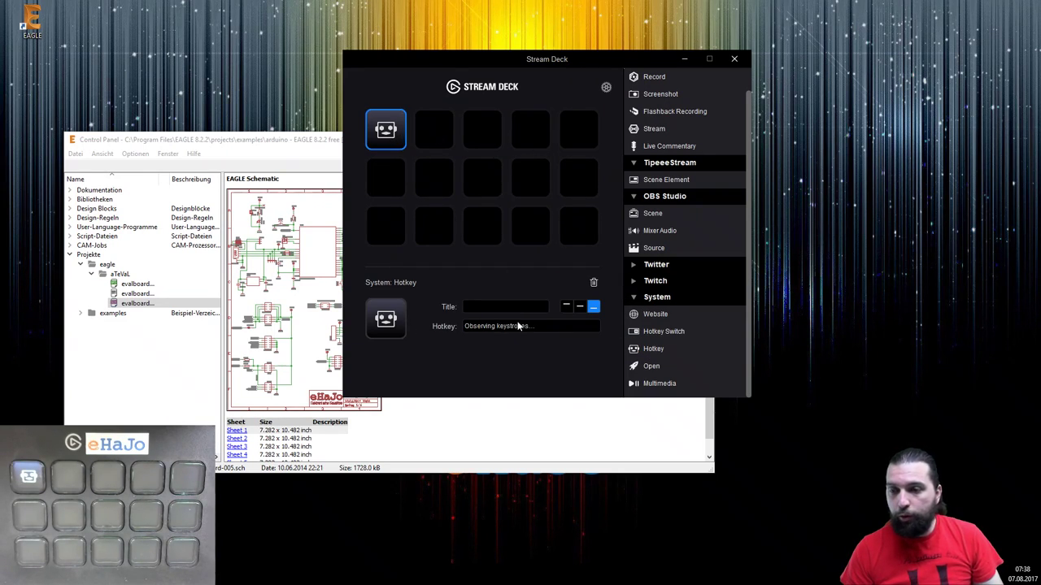
pyautogui.press('ctrl')
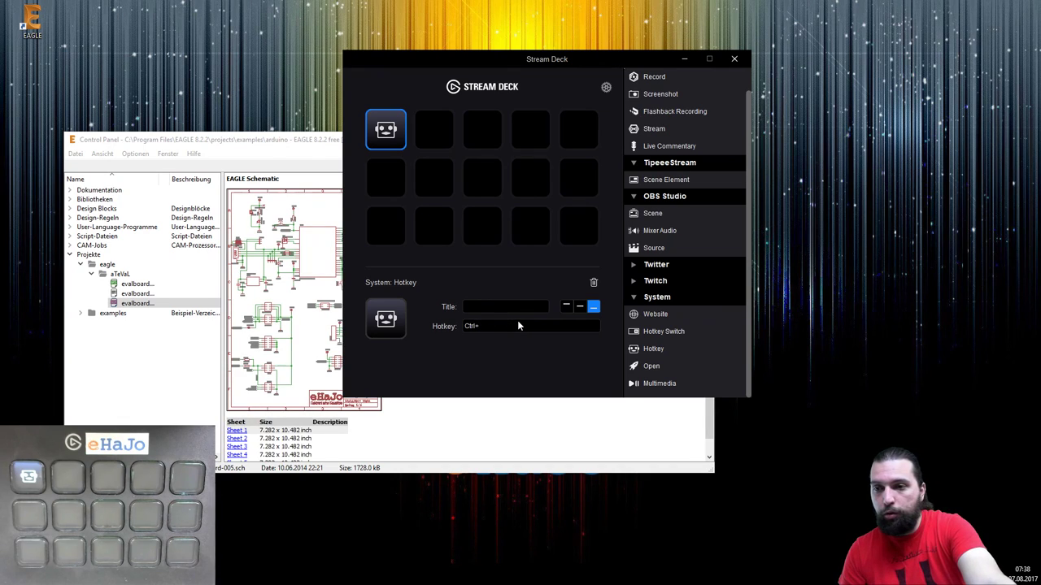
pyautogui.hotkey('ctrl', '0')
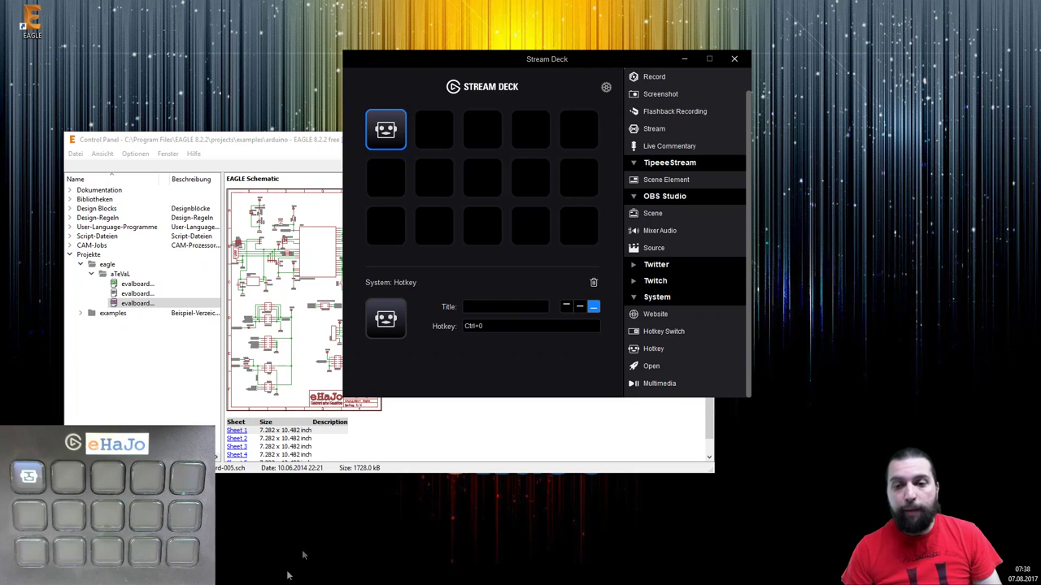
pyautogui.hotkey('ctrl', '0')
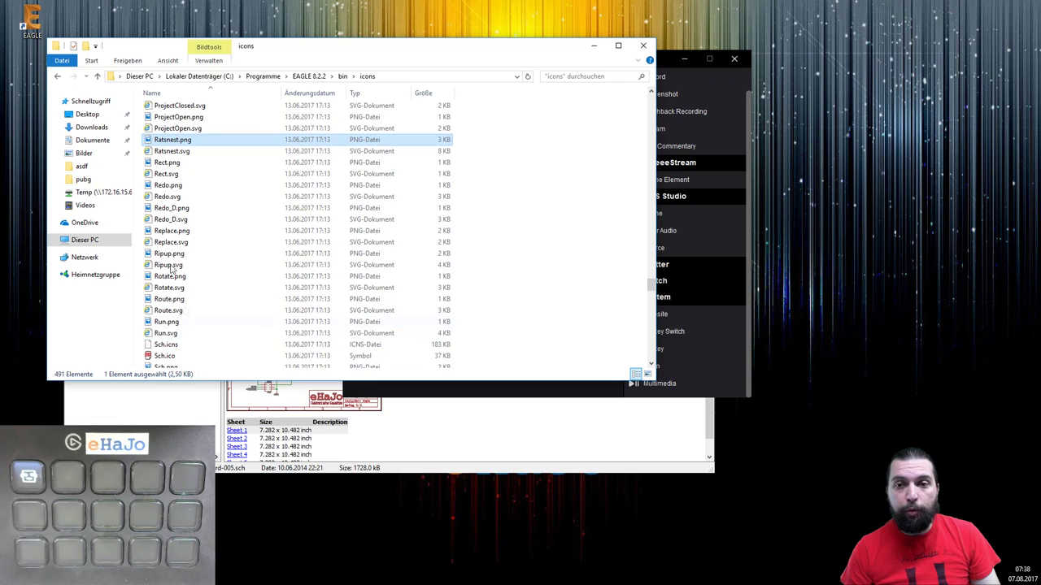
# Step: Give the first Stream Deck key EAGLE's Value.png icon and the title 'Value'
pyautogui.click(437, 394)
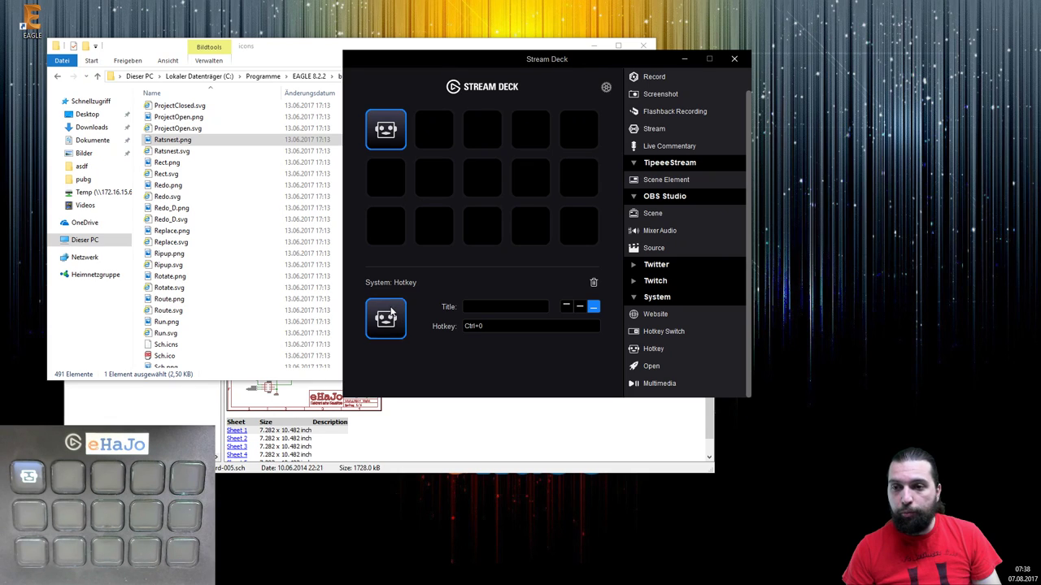
pyautogui.click(392, 314)
pyautogui.scroll(-3, 647, 130)
pyautogui.scroll(-3, 648, 130)
pyautogui.moveTo(647, 130); pyautogui.dragTo(659, 265)
pyautogui.scroll(1, 602, 228)
pyautogui.click(469, 177)
pyautogui.click(714, 316)
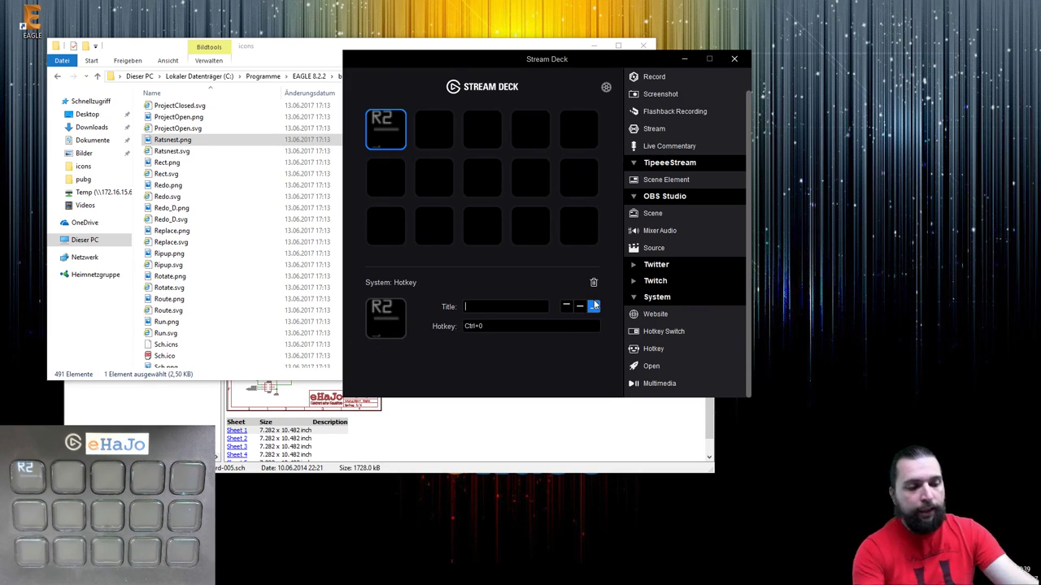
pyautogui.write('Value')
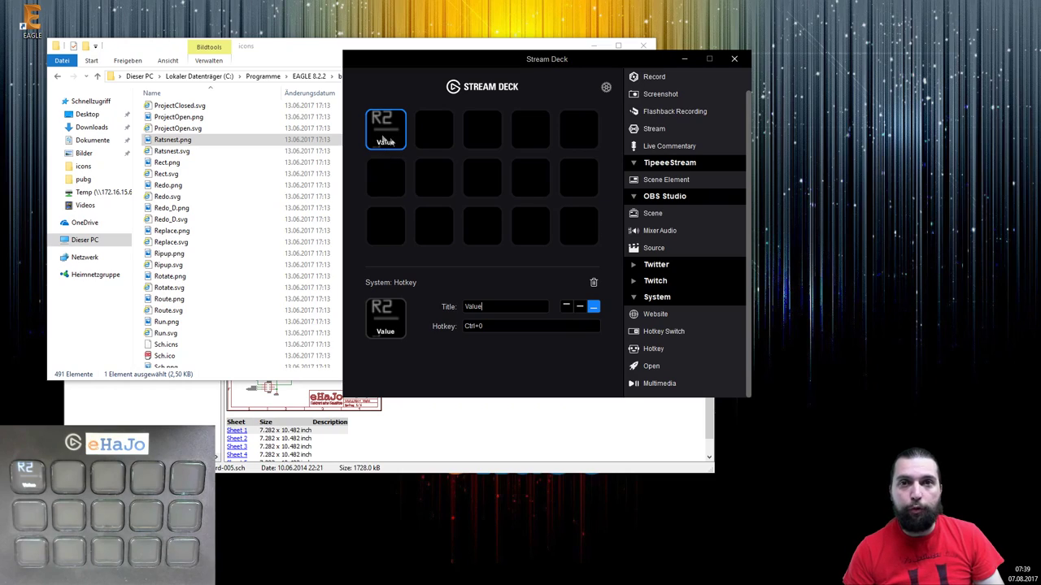
pyautogui.click(434, 129)
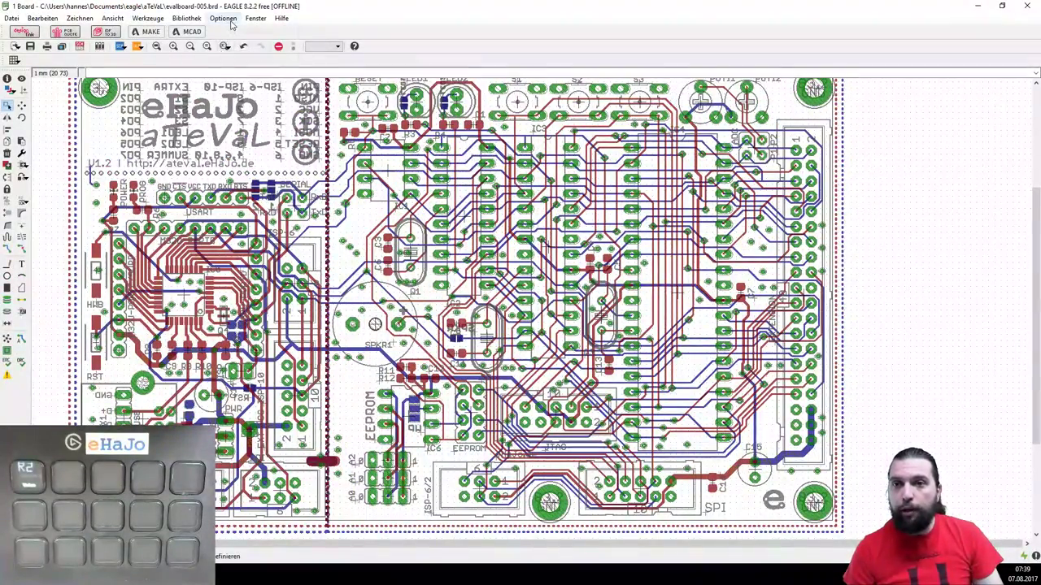
# Step: Add a new board-editor key assignment that runs ratsnest
pyautogui.click(230, 19)
pyautogui.click(236, 33)
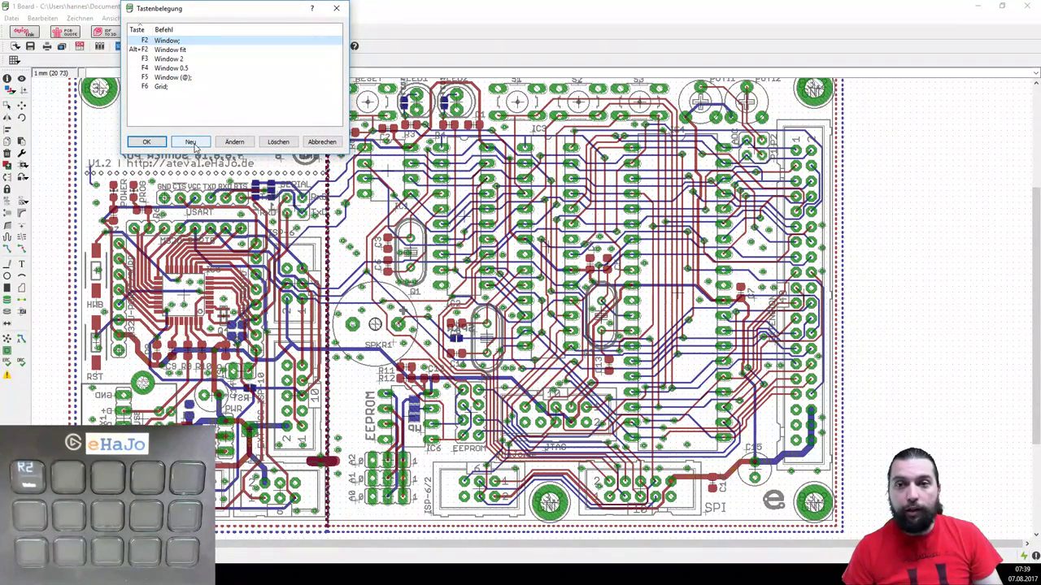
pyautogui.click(191, 142)
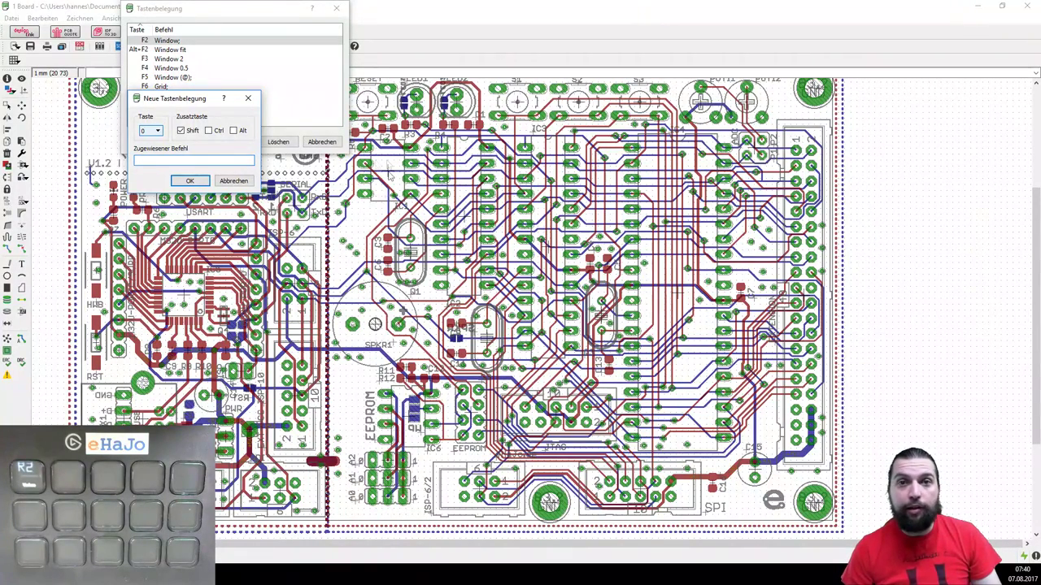
pyautogui.write('ratsnest')
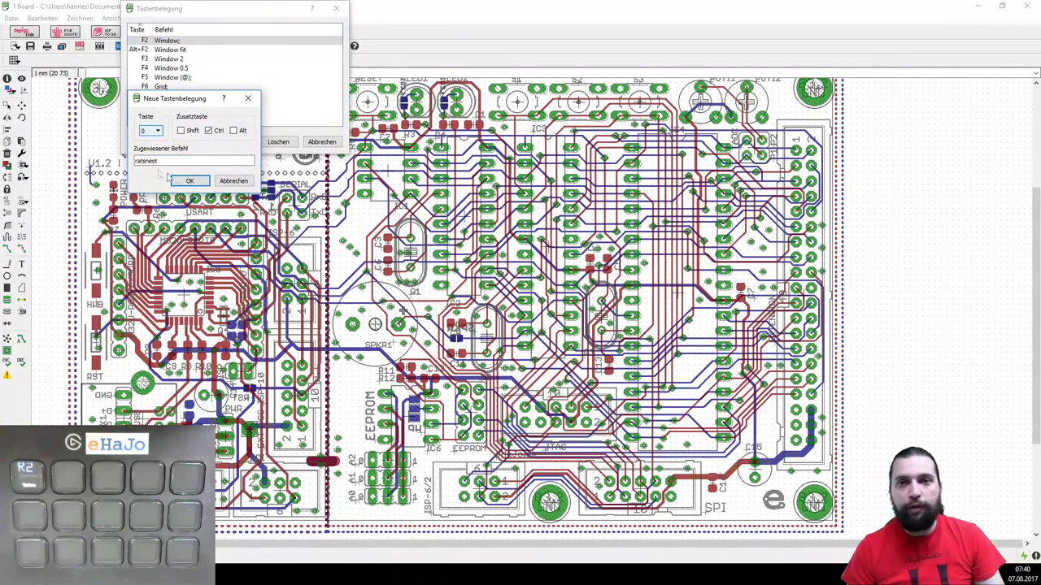
pyautogui.click(189, 181)
pyautogui.click(145, 141)
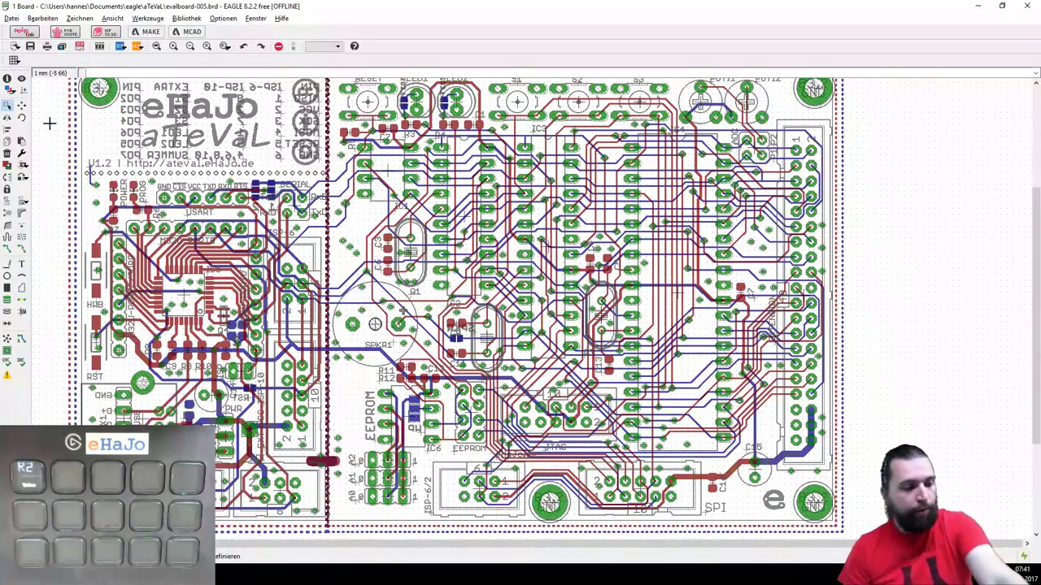
# Step: Test by pouring and ripping up the copper polygons, then put a Hotkey action below Value
pyautogui.press('F9')
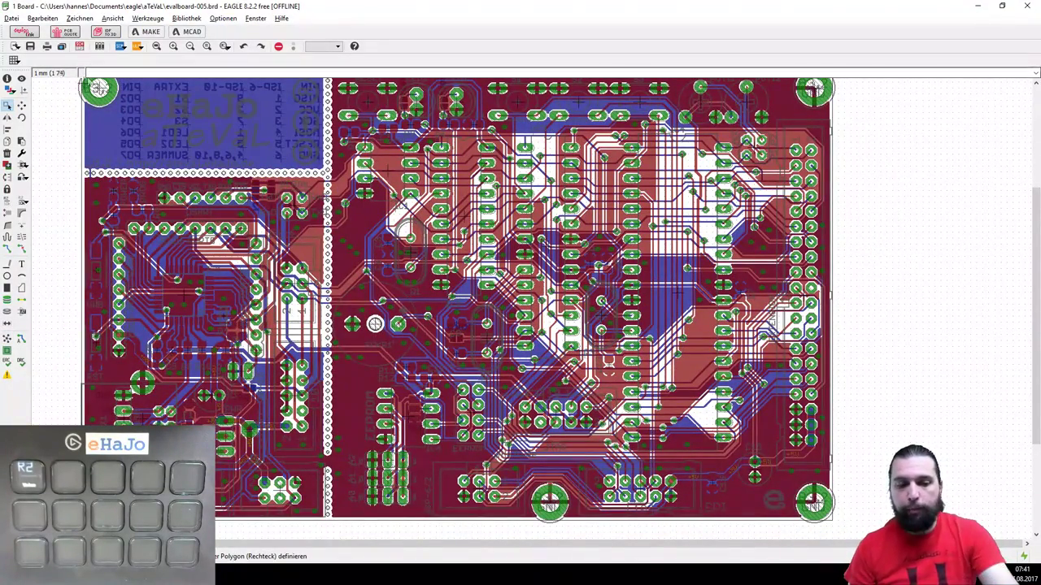
pyautogui.hotkey('alt', 'F9')
pyautogui.click(7, 106)
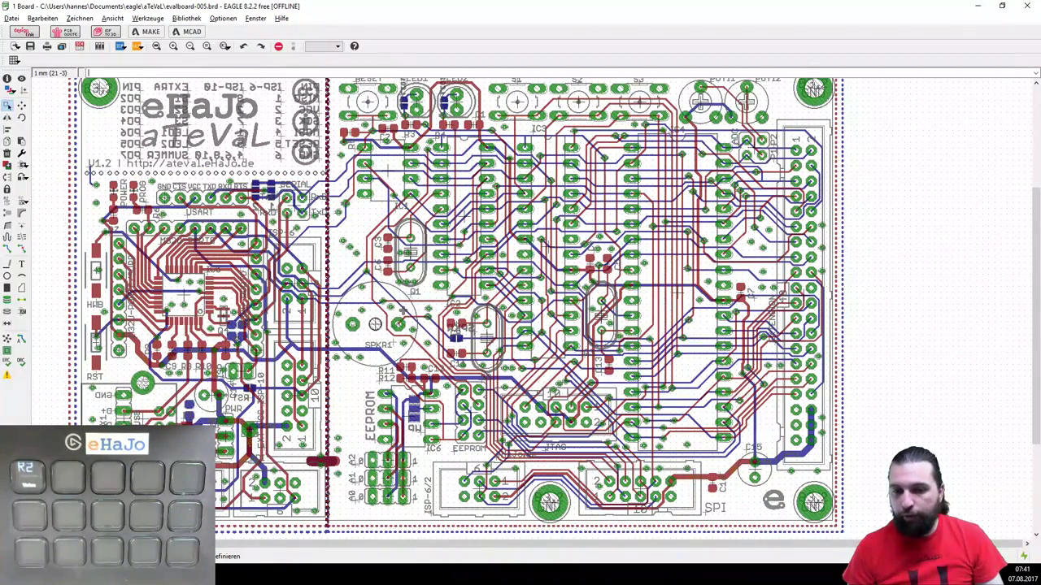
pyautogui.moveTo(406, 186); pyautogui.dragTo(387, 179)
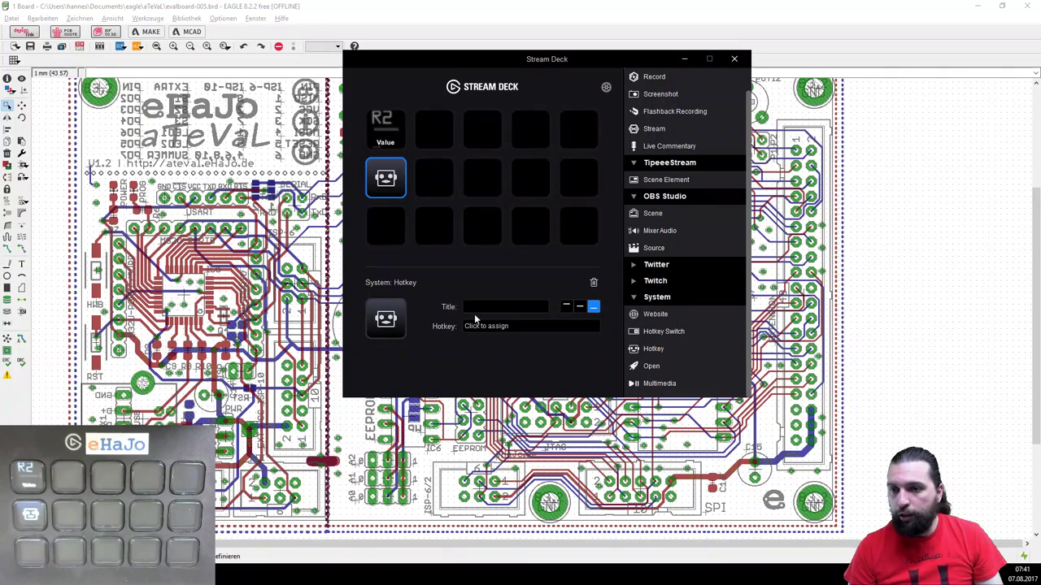
# Step: Title the second key 'Ratsnest' with Ctrl+0 and the Ratsnest icon, then test it on the board
pyautogui.write('Ratsnest')
pyautogui.click(512, 323)
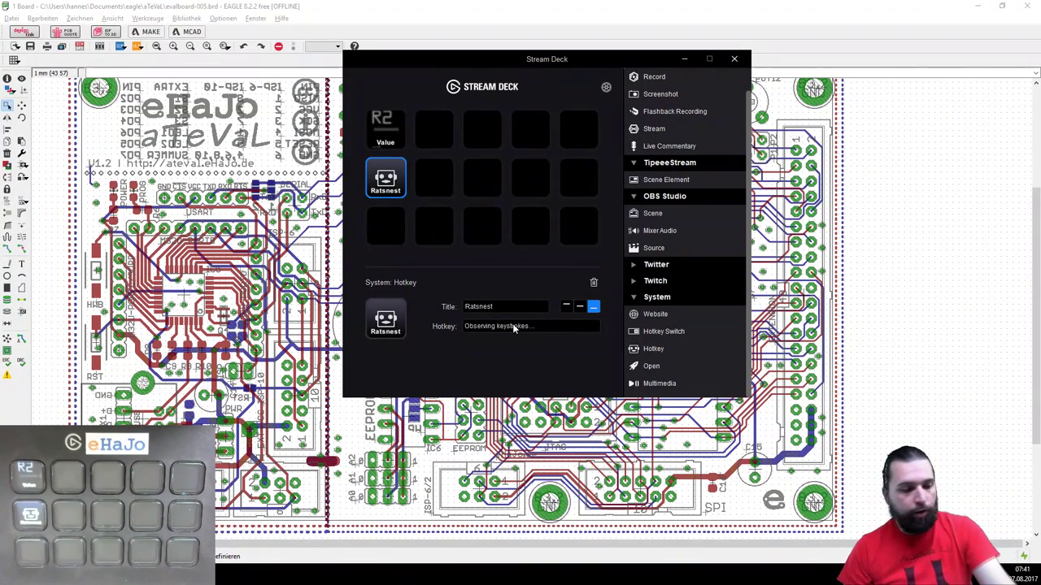
pyautogui.click(385, 319)
pyautogui.moveTo(646, 118); pyautogui.dragTo(649, 213)
pyautogui.doubleClick(470, 128)
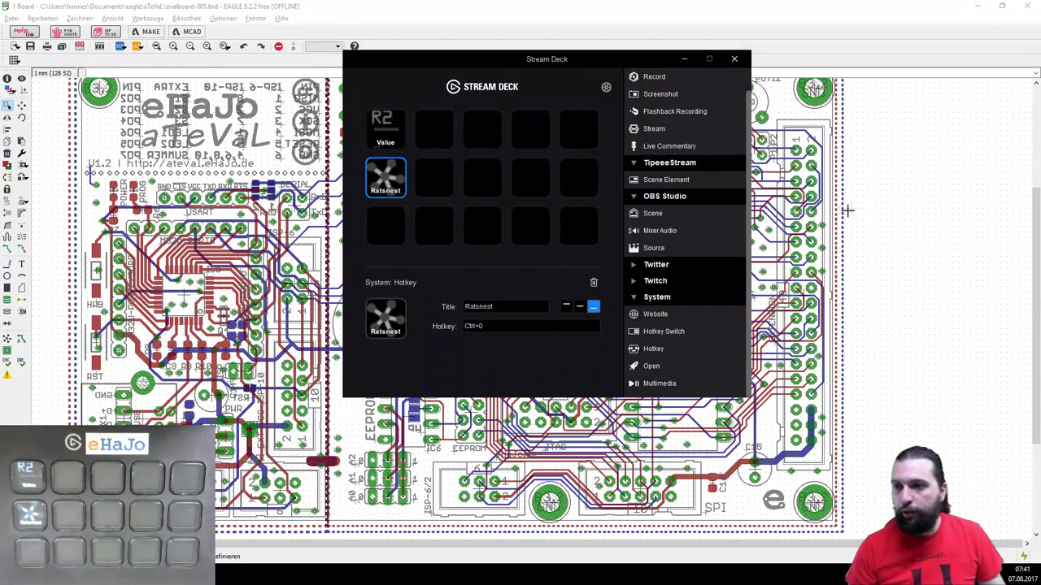
pyautogui.click(884, 203)
pyautogui.press('F9')
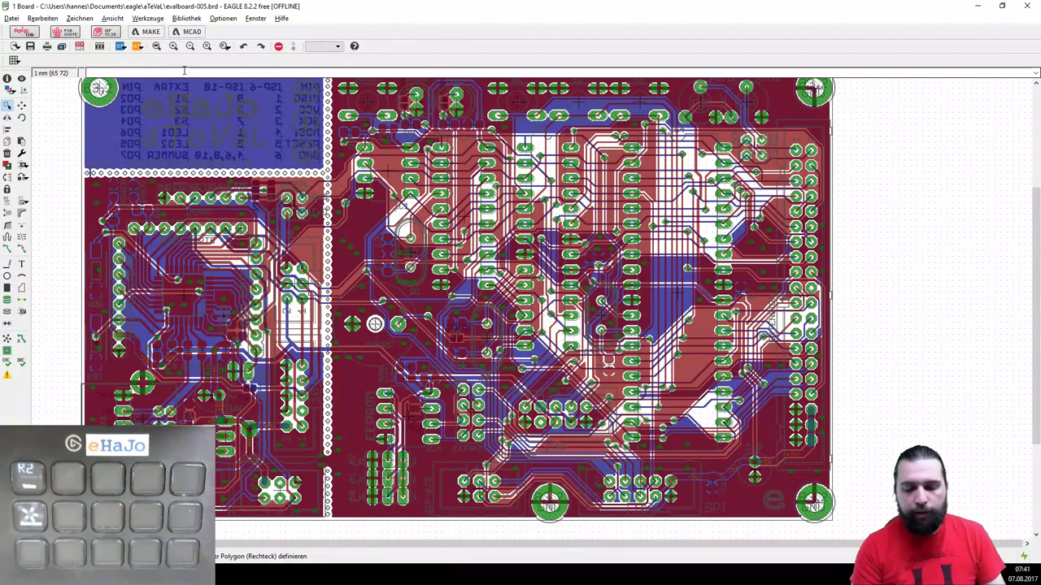
pyautogui.click(559, 72)
pyautogui.write('ripup @;')
# Step: Add an EAGLE key assignment mapping Ctrl+1 to the command 'ripup @;'
pyautogui.press('Up')
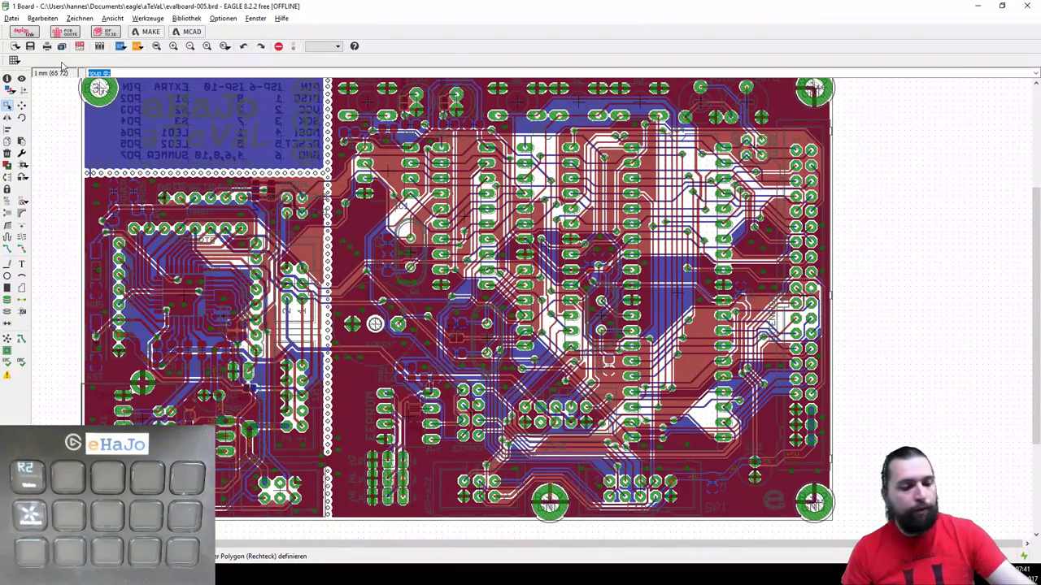
pyautogui.click(224, 17)
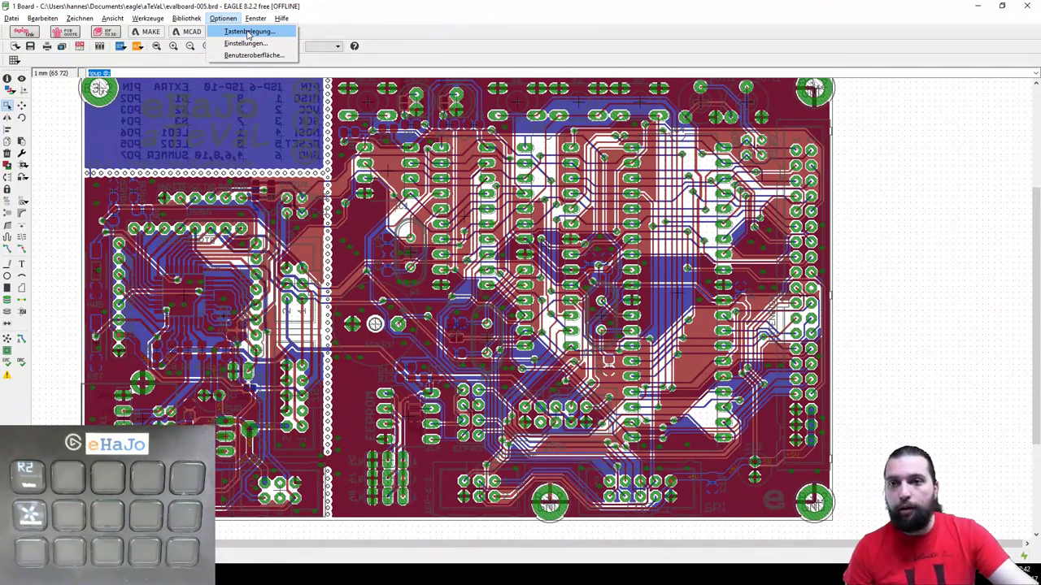
pyautogui.click(248, 33)
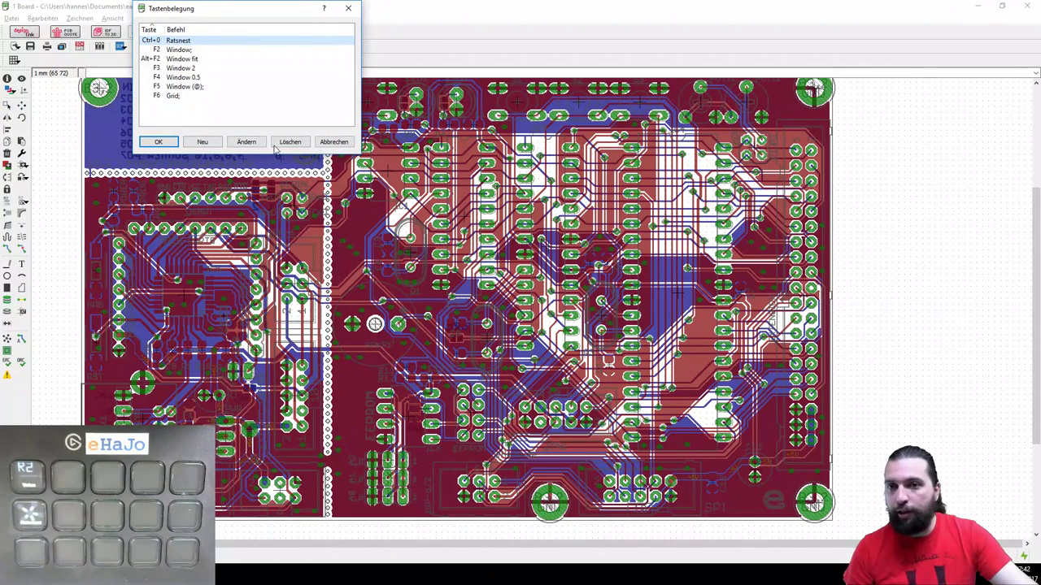
pyautogui.click(202, 142)
pyautogui.click(162, 127)
pyautogui.click(162, 129)
pyautogui.click(184, 154)
pyautogui.write('ripup @;')
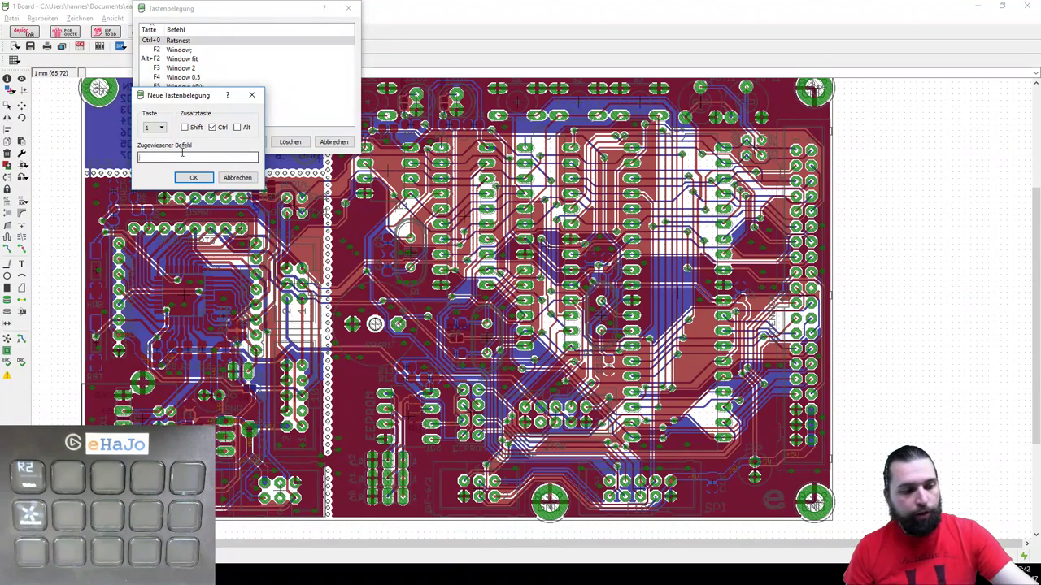
pyautogui.click(192, 177)
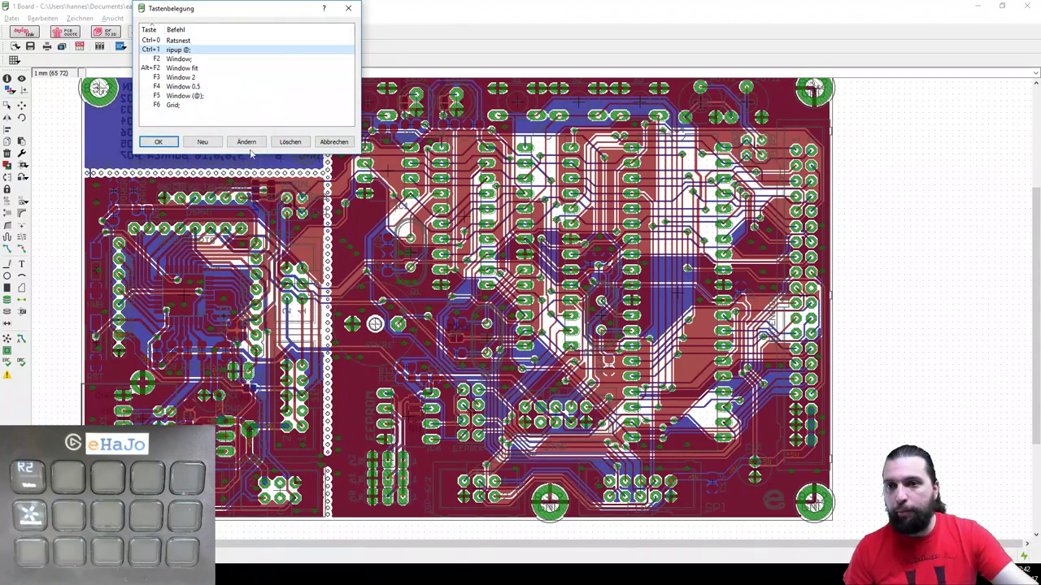
pyautogui.click(156, 141)
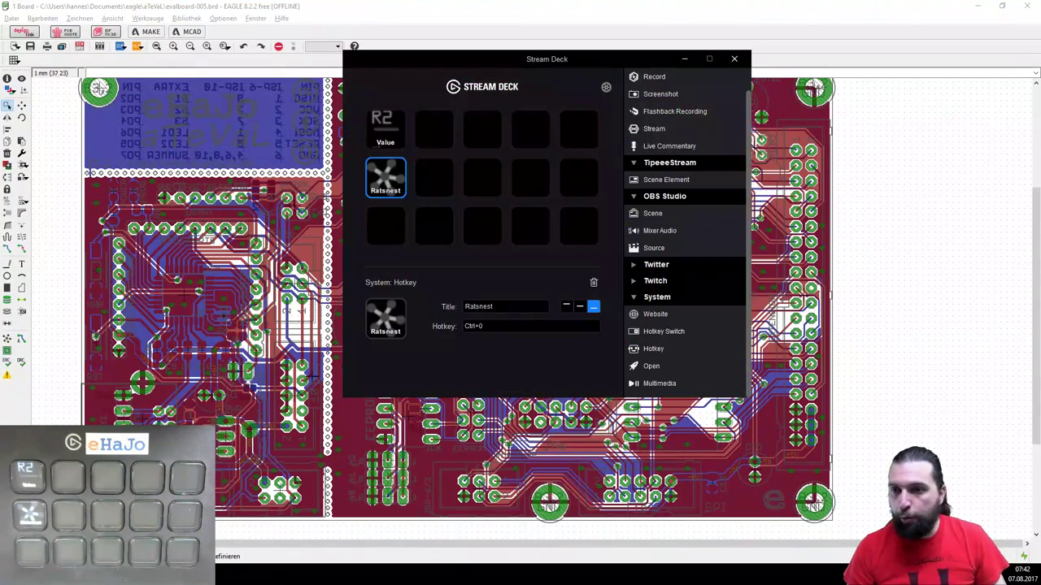
# Step: Make the key beside Ratsnest a Ctrl+1 Hotkey titled 'Ripup All' with the Ripup.png icon
pyautogui.click(431, 177)
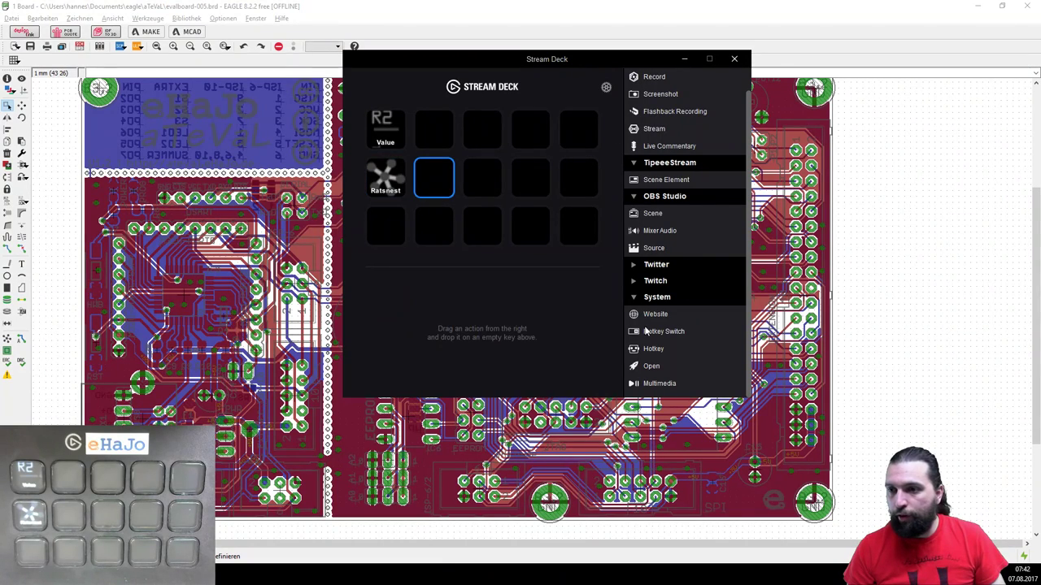
pyautogui.moveTo(652, 348); pyautogui.dragTo(433, 177)
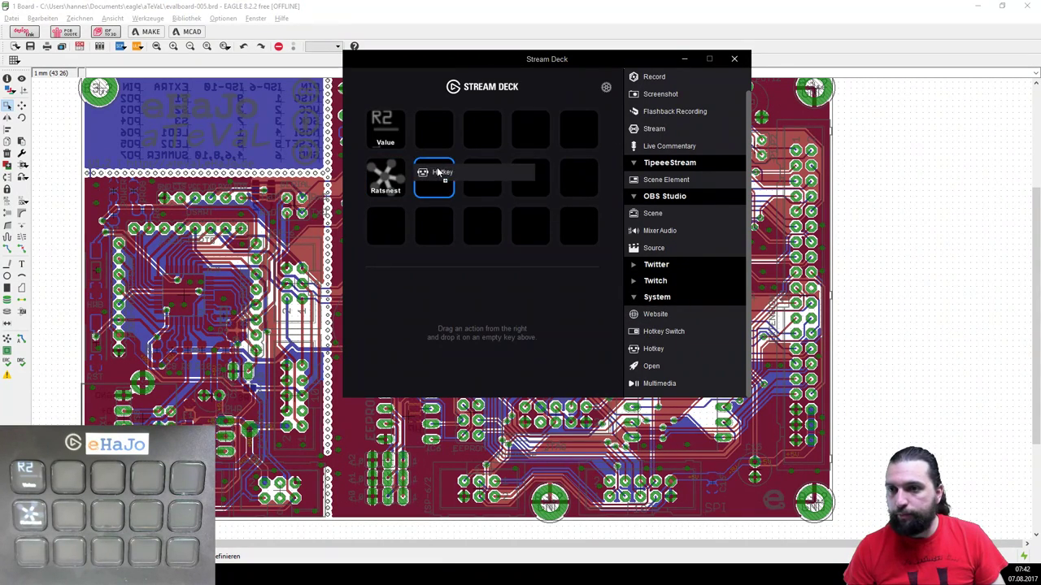
pyautogui.write('Ripup All')
pyautogui.click(492, 326)
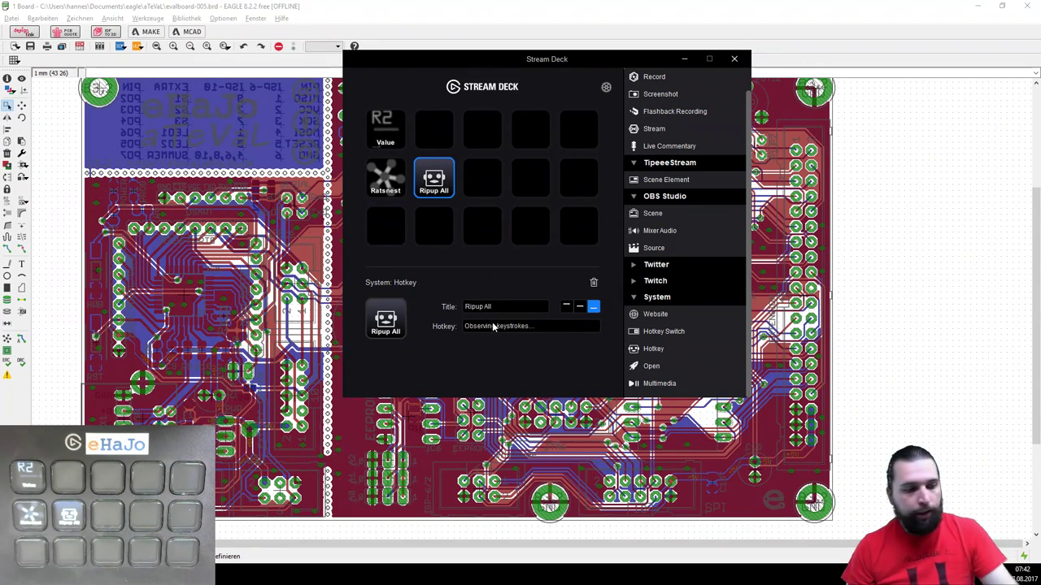
pyautogui.hotkey('ctrl', '1')
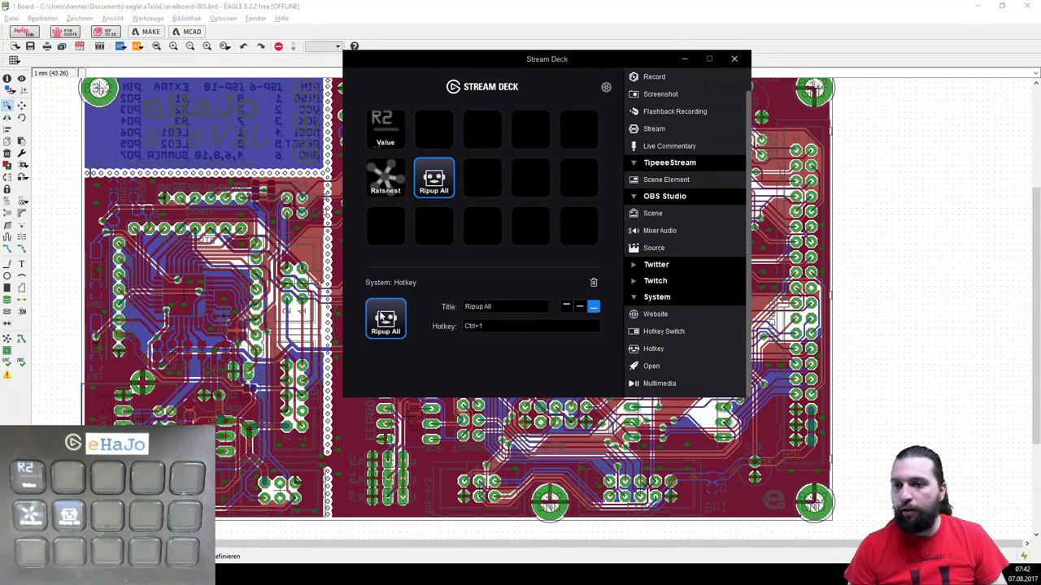
pyautogui.click(382, 317)
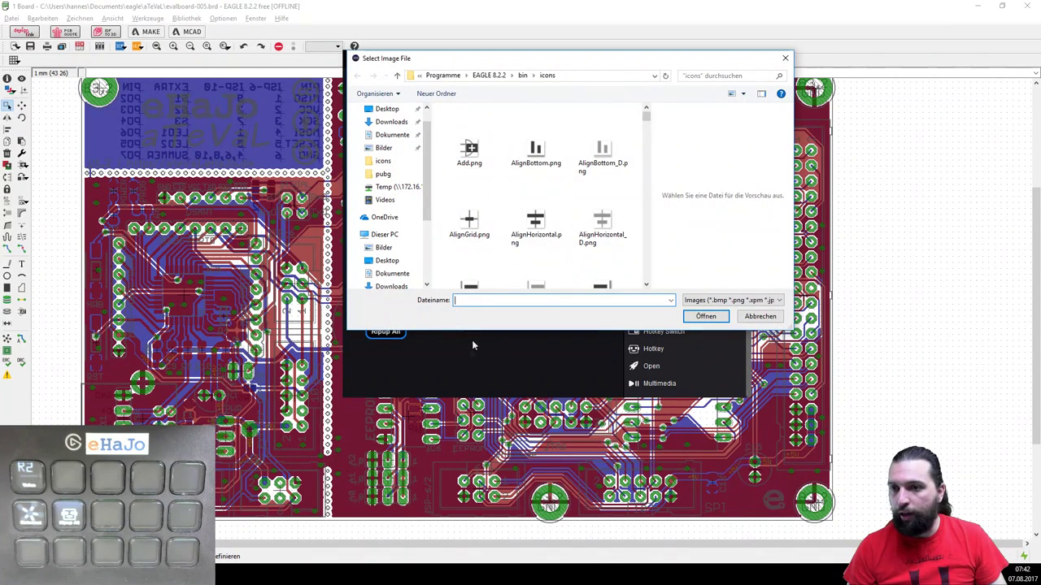
pyautogui.write('rip')
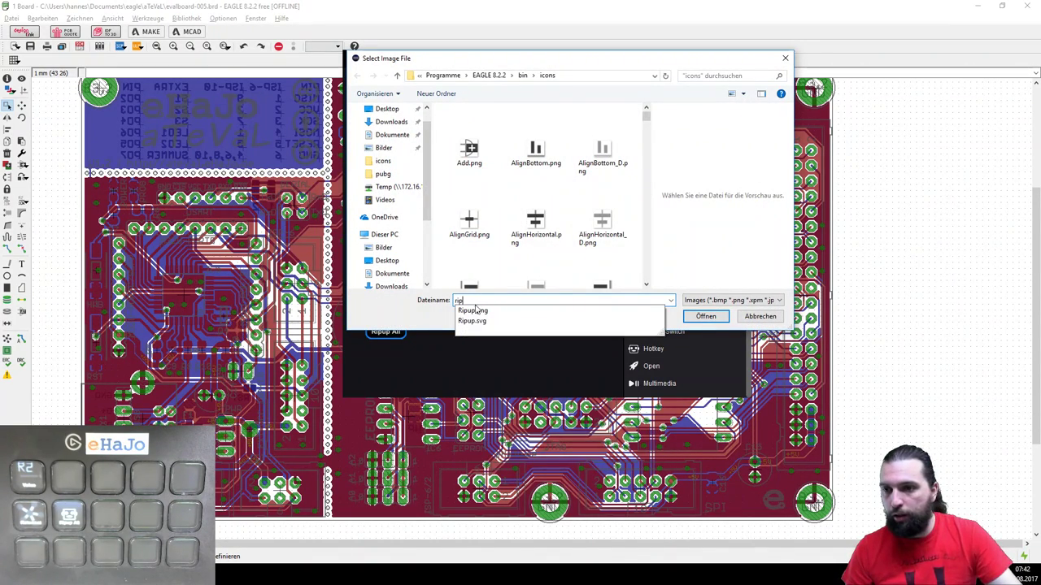
pyautogui.click(479, 311)
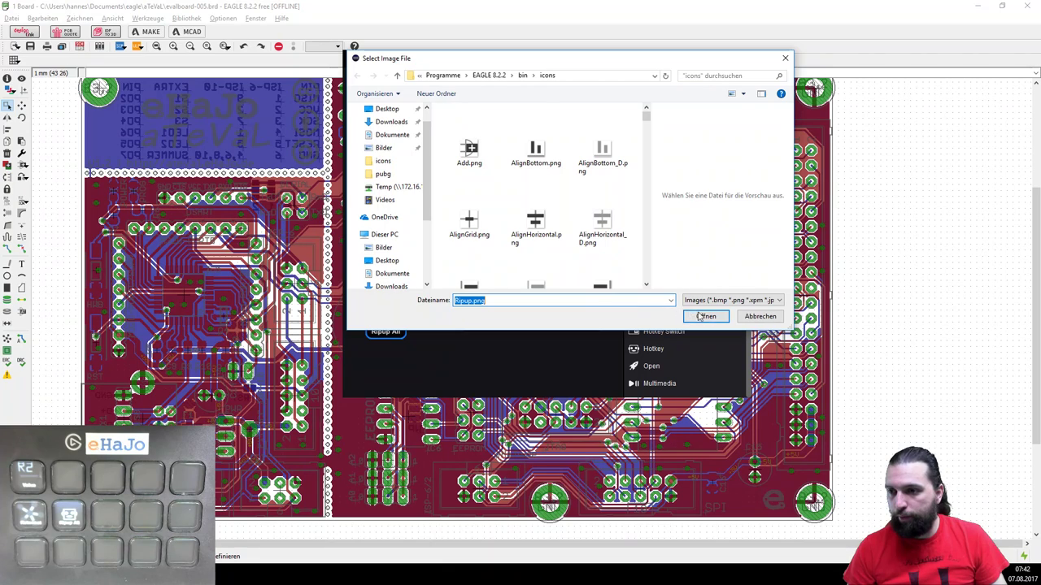
pyautogui.click(695, 316)
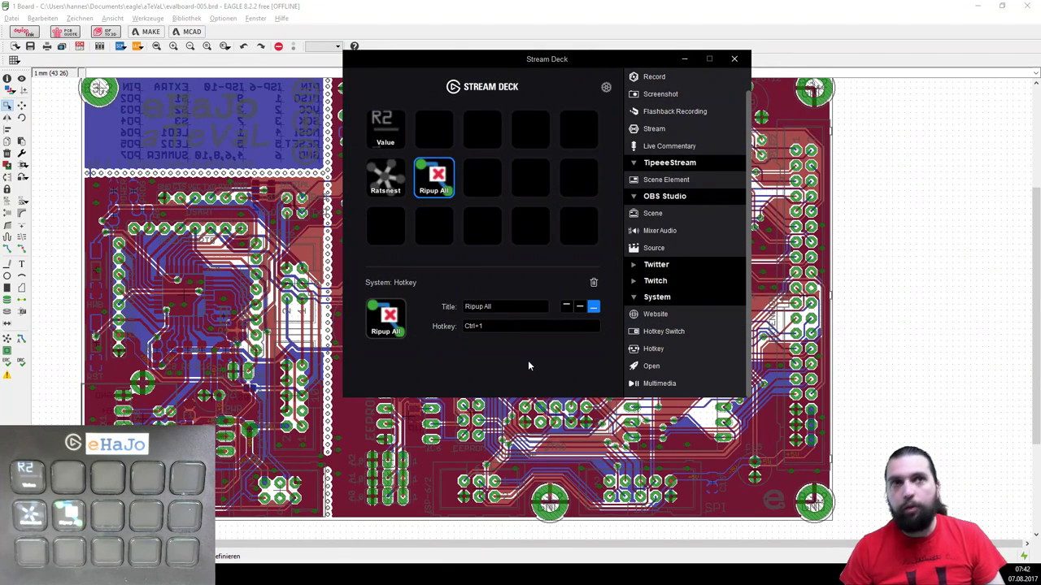
pyautogui.click(871, 255)
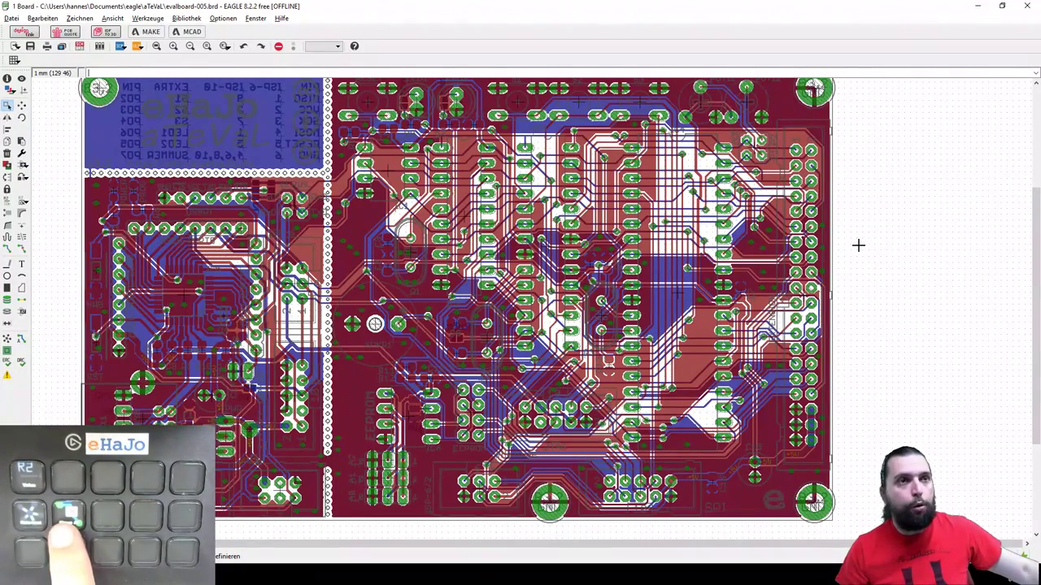
# Step: Alternate Ripup All and Ratsnest to clear and refill the copper polygons, ending cleared
pyautogui.press('F9')
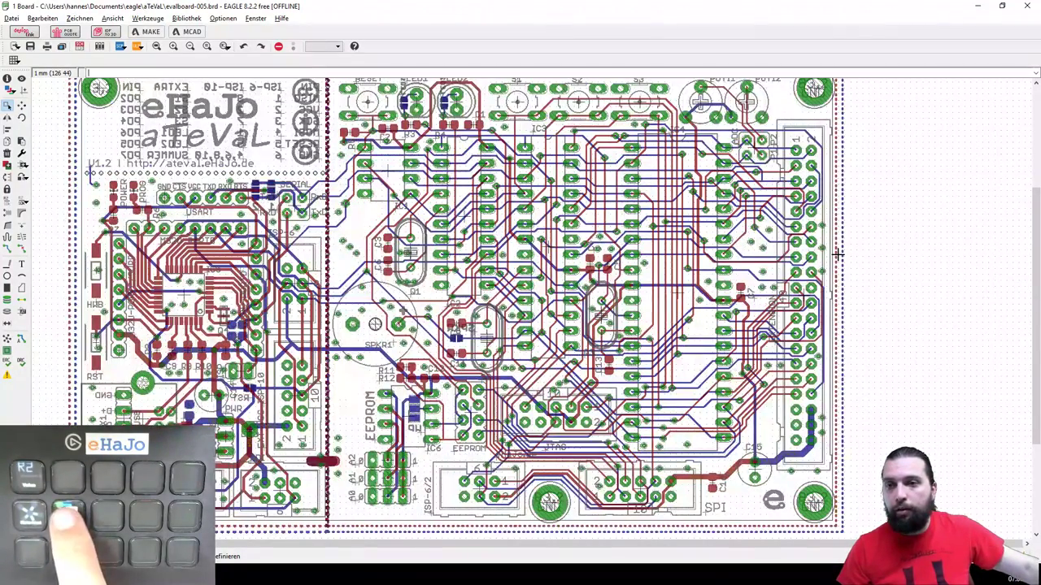
pyautogui.press('F10')
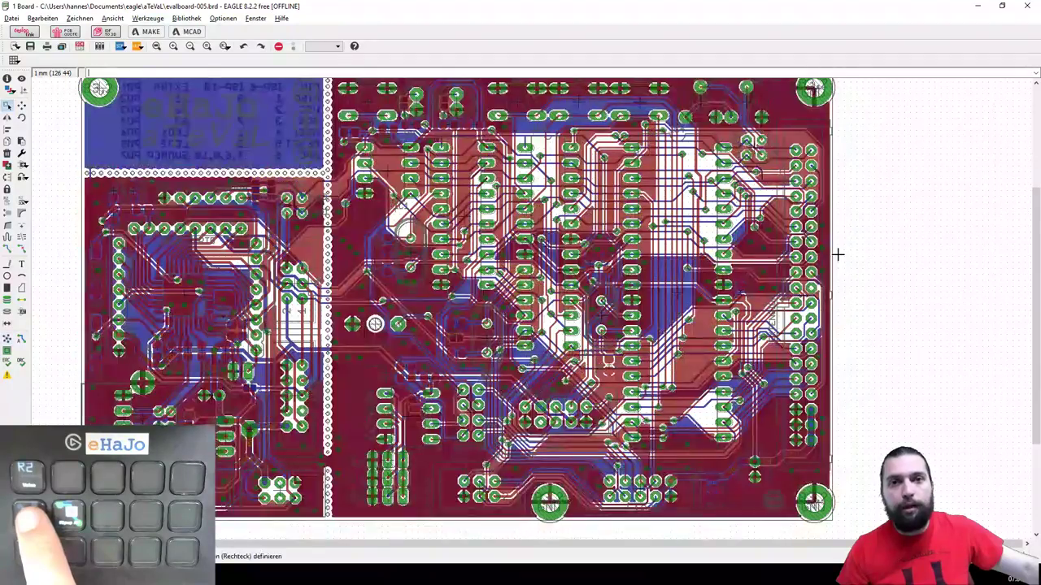
pyautogui.press('F9')
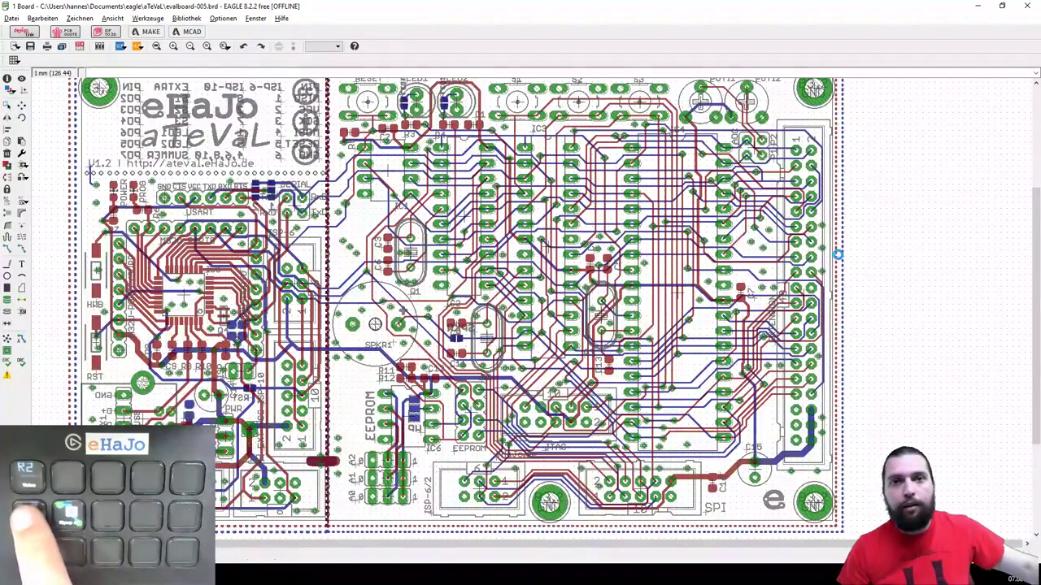
pyautogui.press('F10')
pyautogui.press('F9')
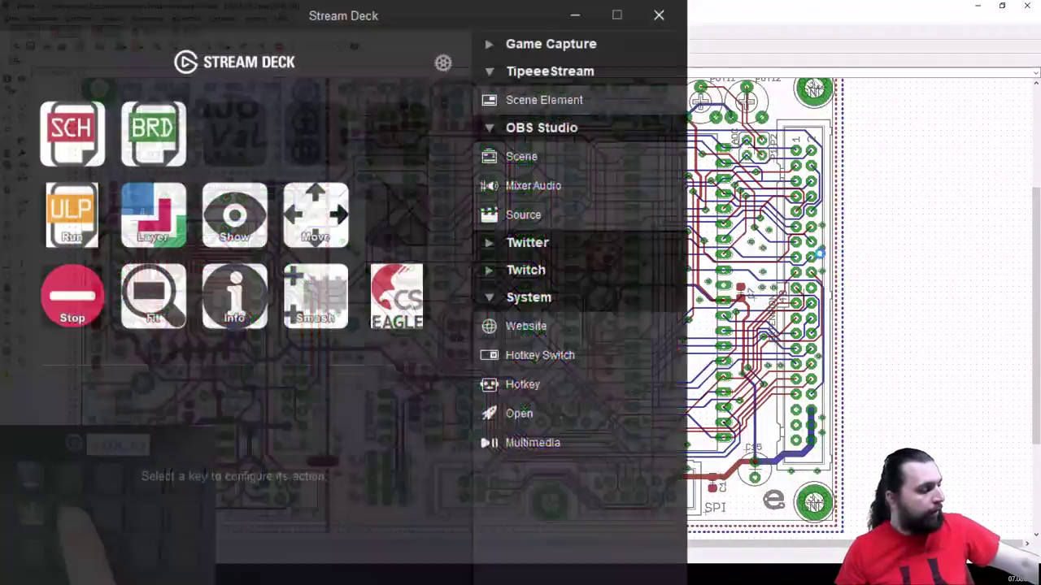